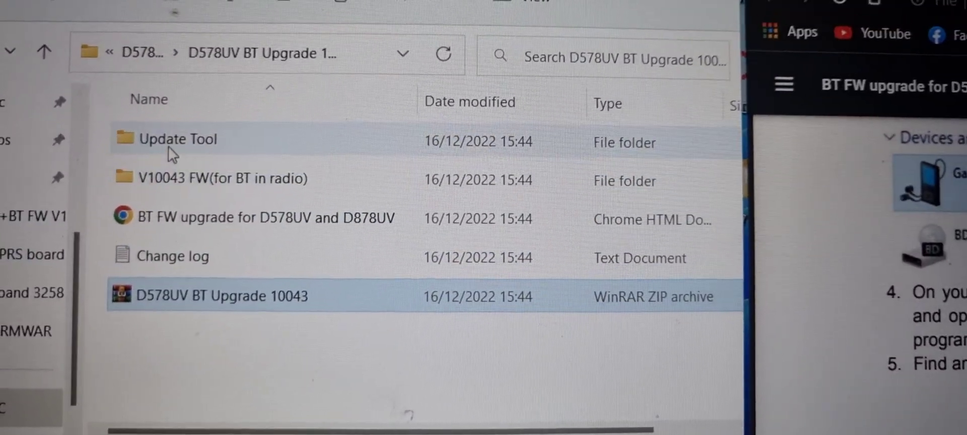
Step: Browse into the Update Tool and V10043 FW folders, returning to the upgrade package folder each time
{"action": "double_click", "coordinate": [177, 109]}
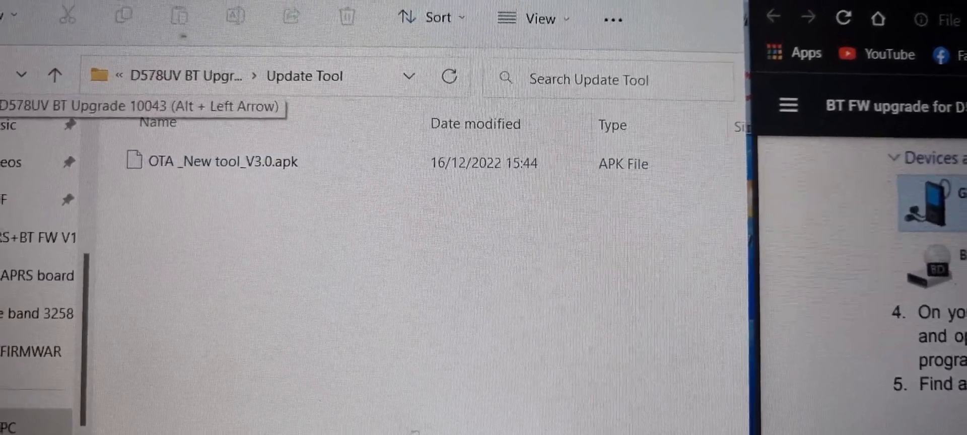
{"action": "left_click", "coordinate": [3, 74]}
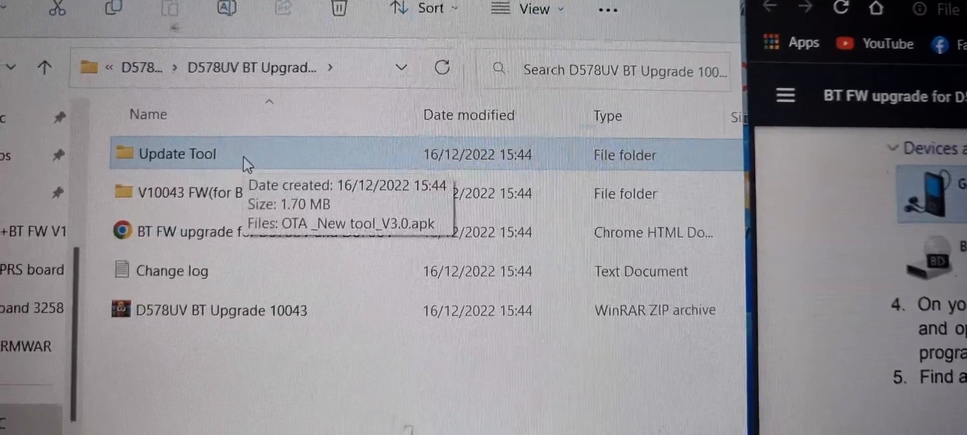
{"action": "double_click", "coordinate": [230, 204]}
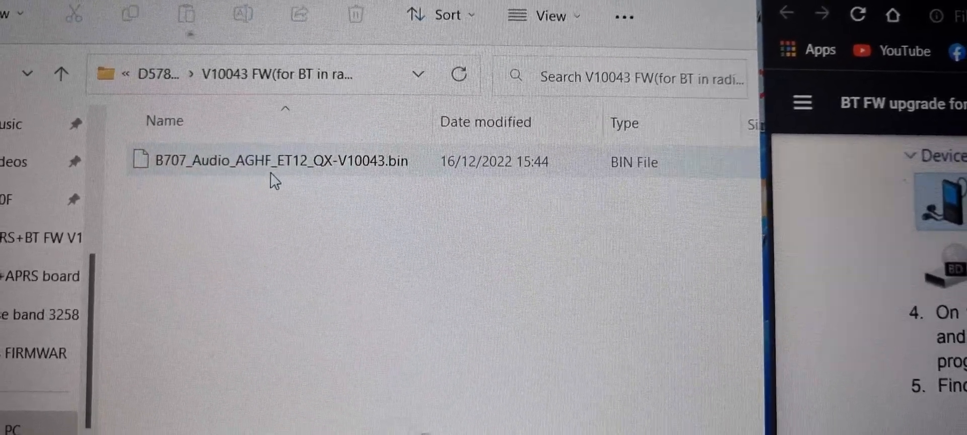
{"action": "key", "text": "alt+Left"}
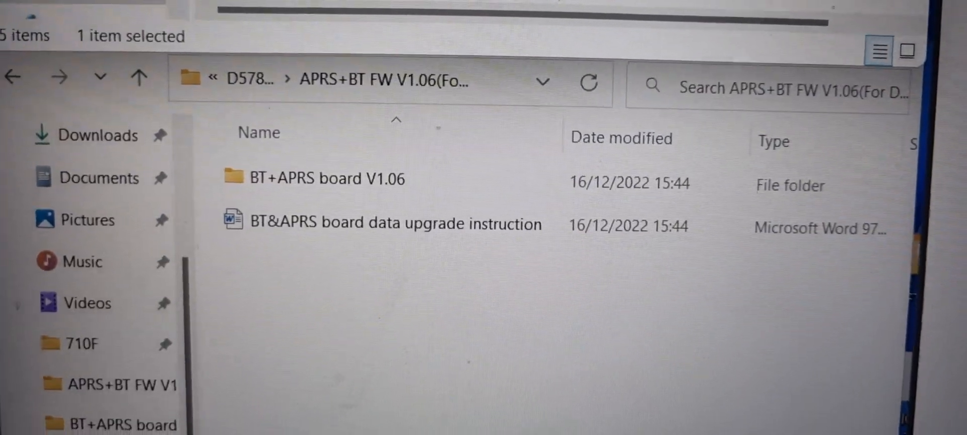
{"action": "double_click", "coordinate": [392, 173]}
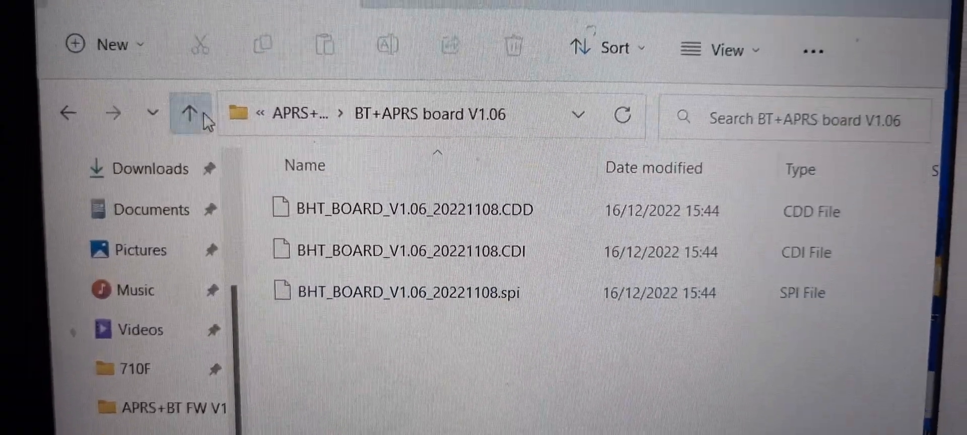
{"action": "left_click", "coordinate": [179, 87]}
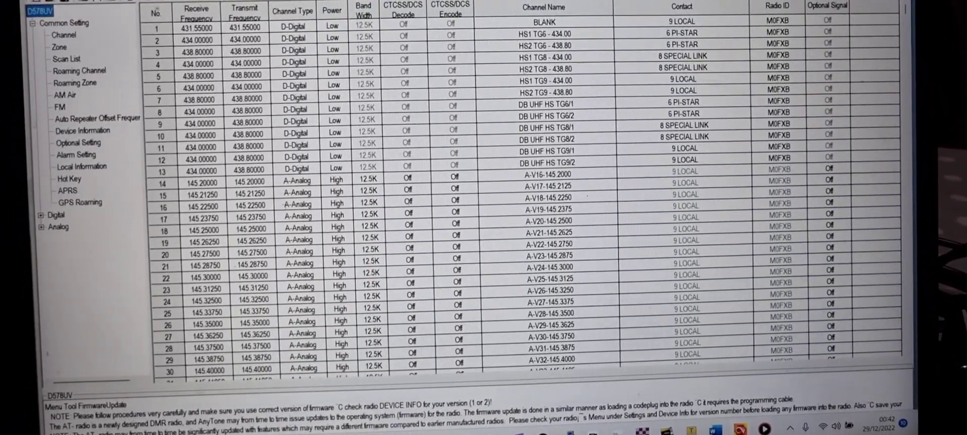
Step: Launch the Firmware Upgrade tool from the Tool menu and accept its notice
{"action": "left_click", "coordinate": [167, 2]}
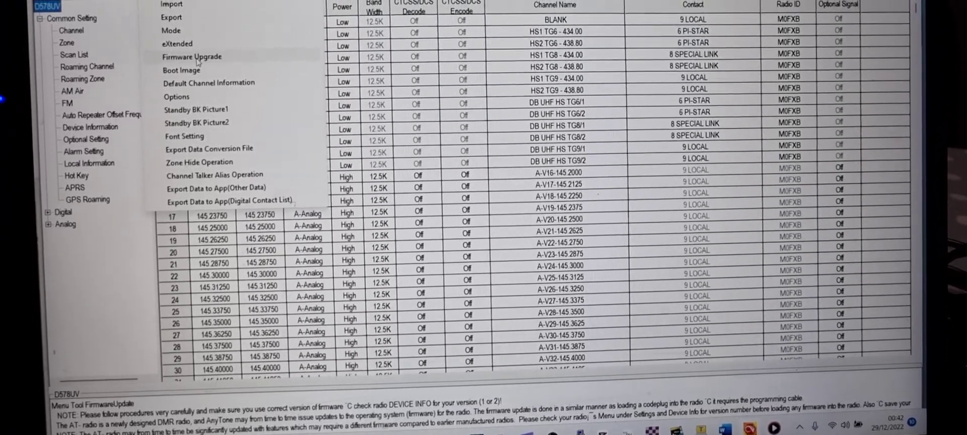
{"action": "left_click", "coordinate": [197, 60]}
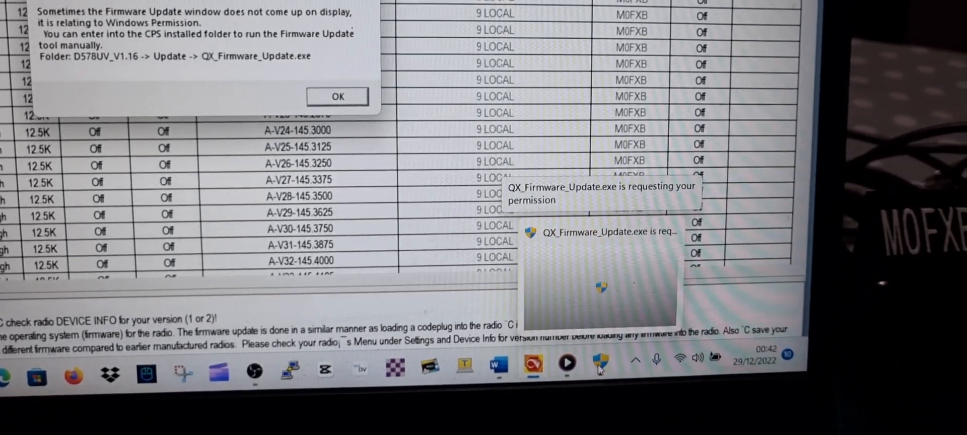
{"action": "left_click", "coordinate": [669, 261]}
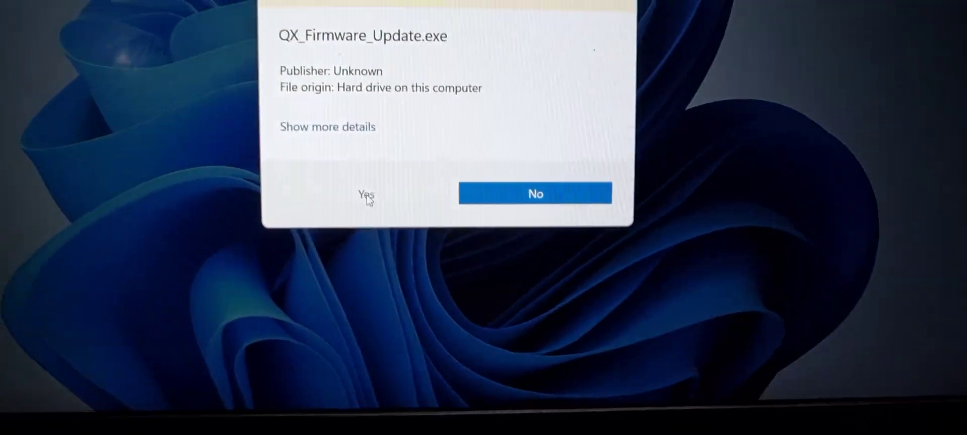
Step: Allow the updater to run and load BHT_BOARD_V1.06_20221108.spi as the update file
{"action": "left_click", "coordinate": [272, 168]}
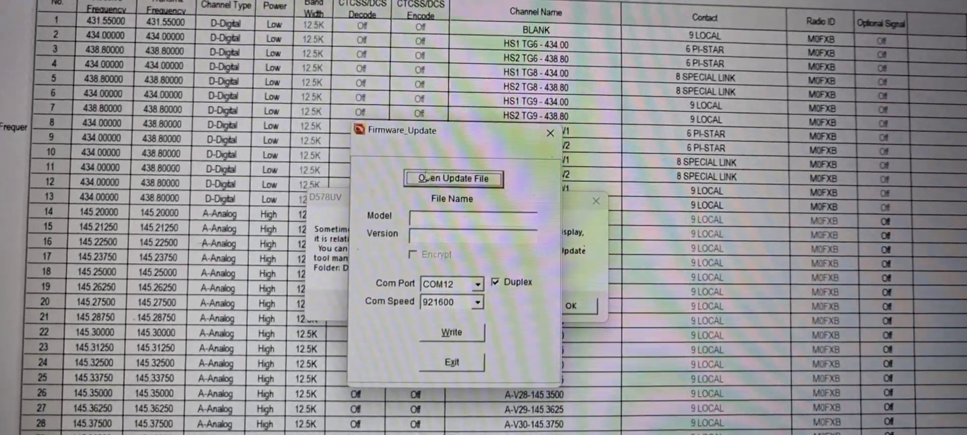
{"action": "left_click", "coordinate": [458, 191]}
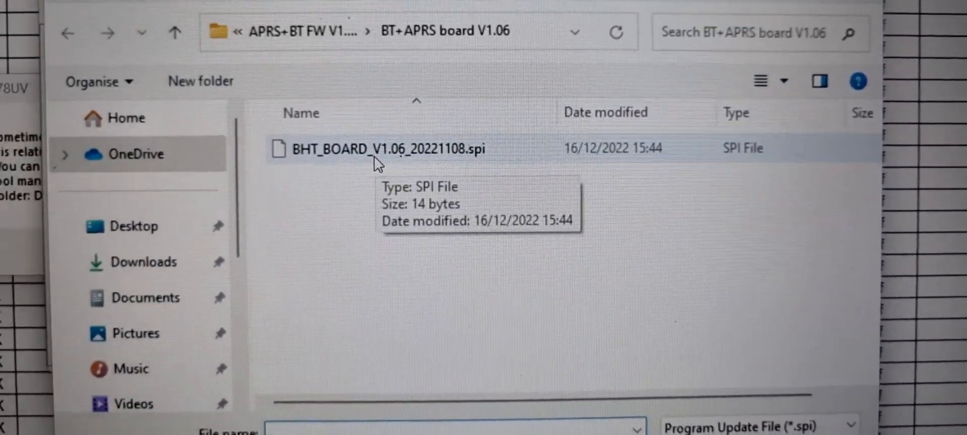
{"action": "double_click", "coordinate": [318, 87]}
{"action": "left_click", "coordinate": [408, 189]}
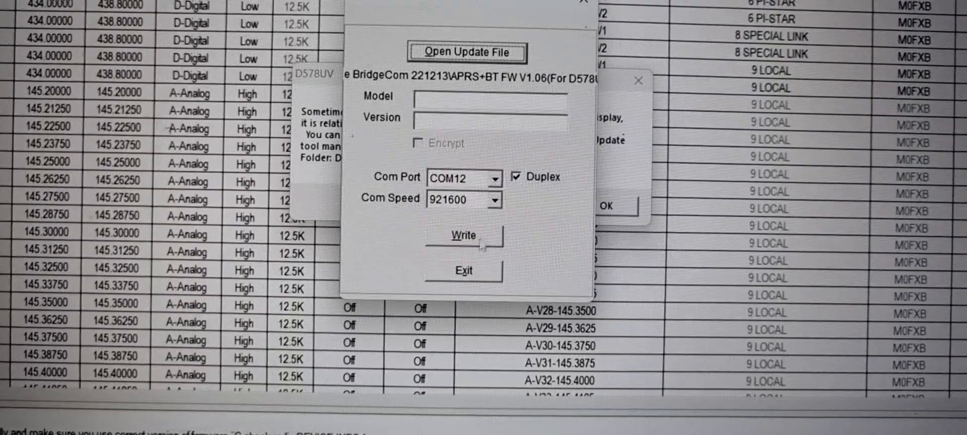